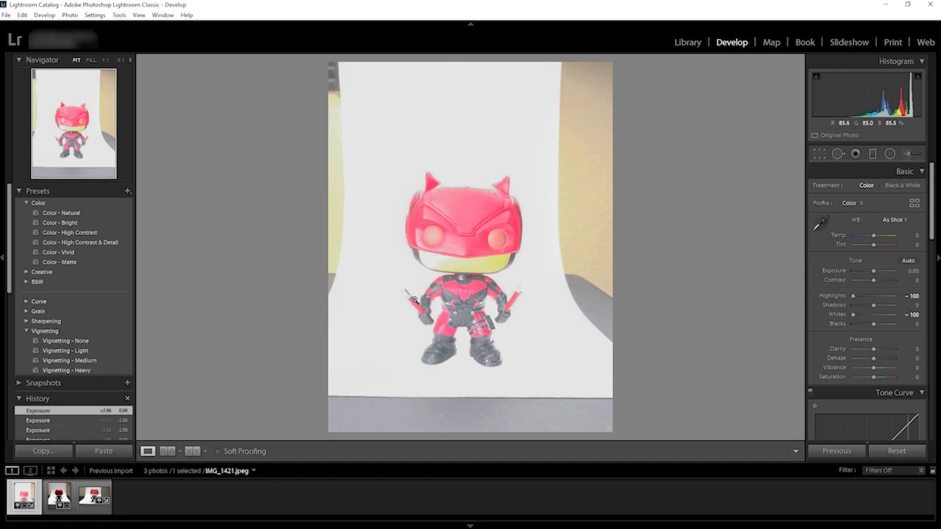
# Step: Inspect the overexposed figure photo IMG_1421.jpeg at 1:1, checking the head, body and edges for detail
pyautogui.click(412, 297)
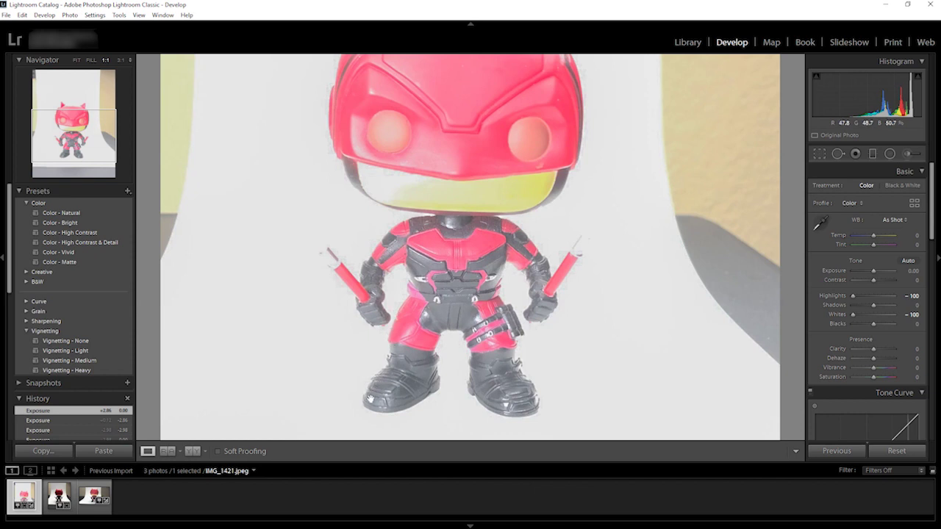
pyautogui.scroll(3, 474, 387)
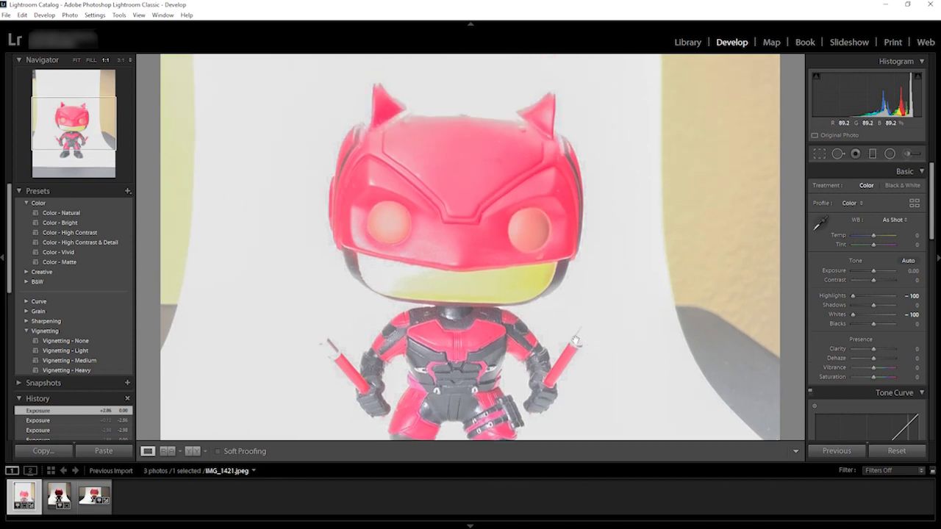
pyautogui.moveTo(401, 280); pyautogui.dragTo(389, 357)
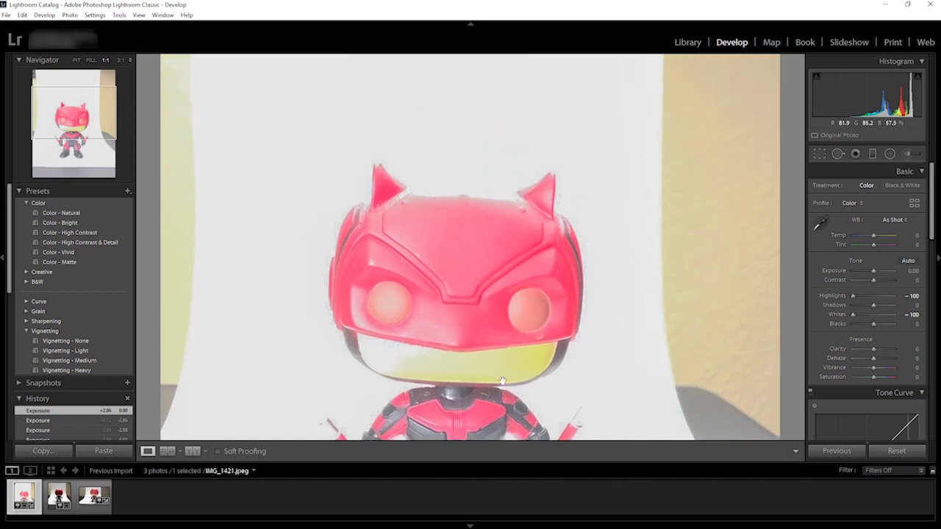
pyautogui.moveTo(345, 384); pyautogui.dragTo(359, 271)
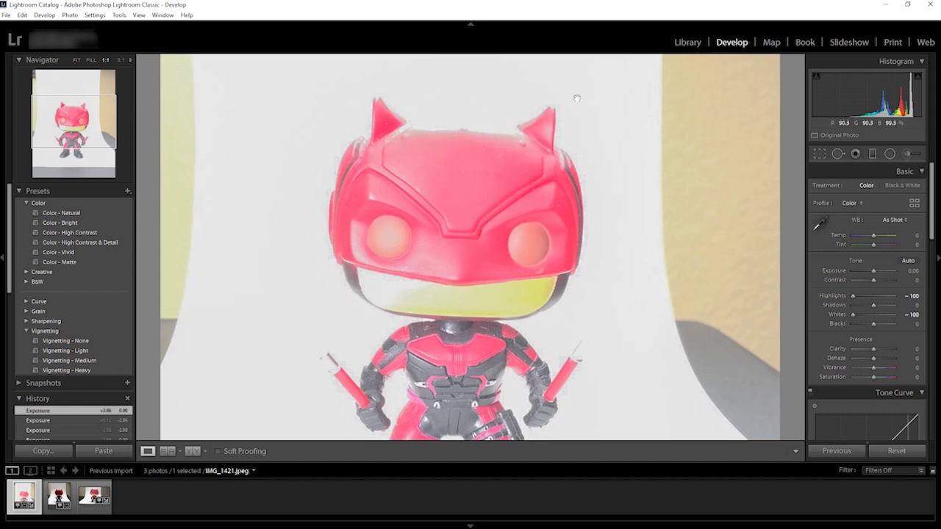
pyautogui.click(436, 319)
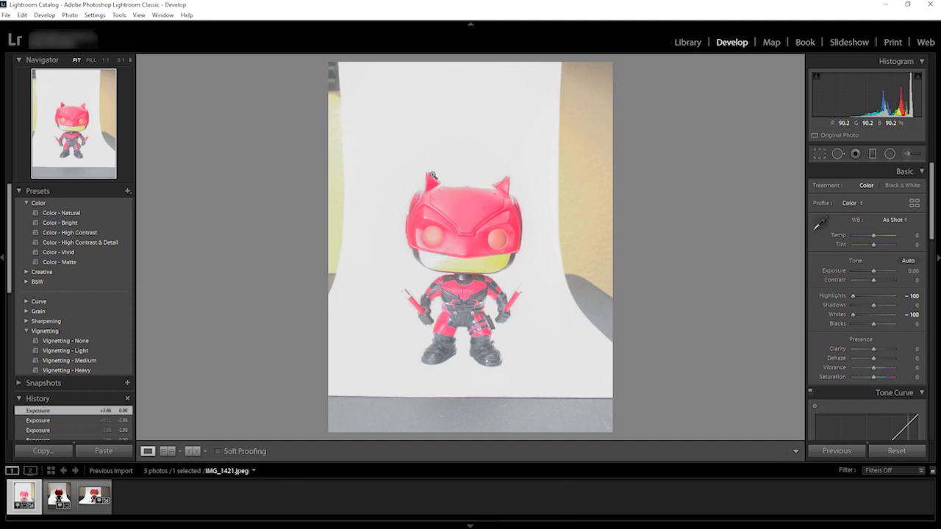
# Step: Try an exposure of +1.43 on IMG_1423.jpeg, checking the figure at 1:1, and reset the exposure
pyautogui.click(59, 498)
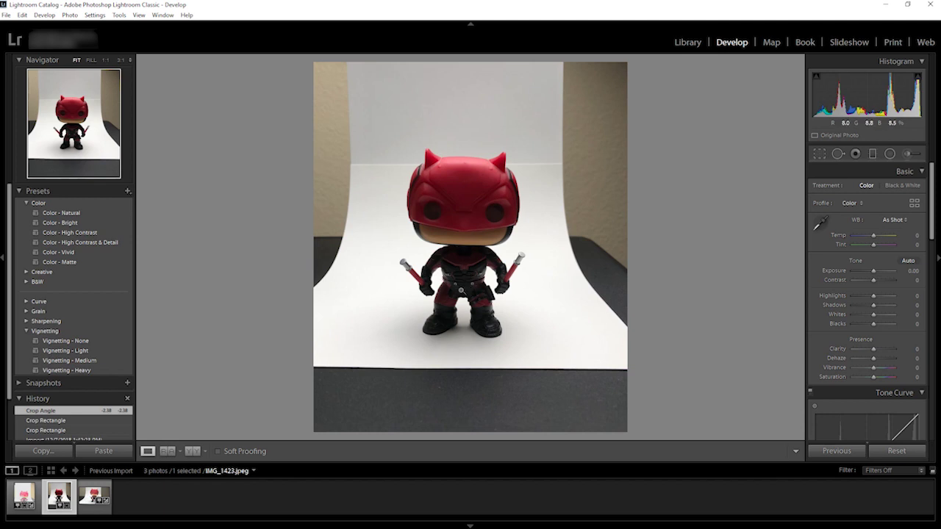
pyautogui.moveTo(875, 275); pyautogui.dragTo(880, 270)
pyautogui.click(420, 246)
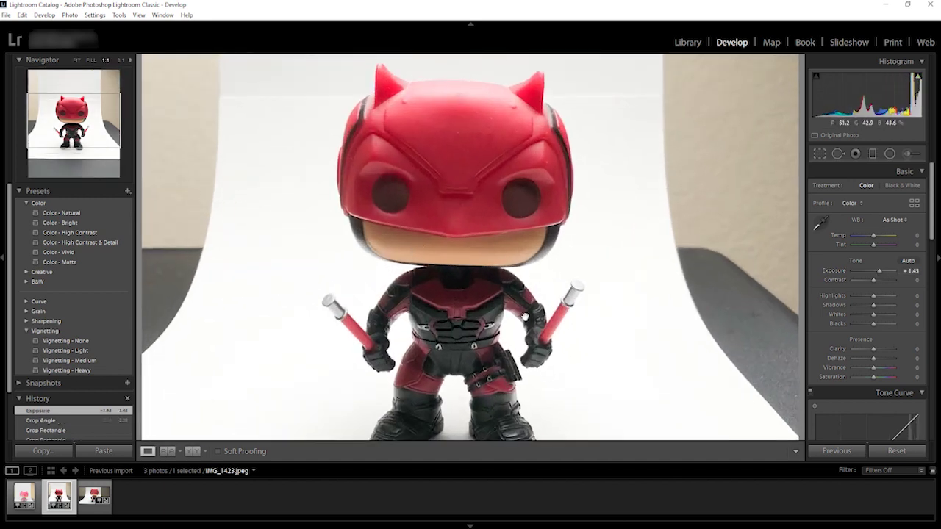
pyautogui.click(581, 288)
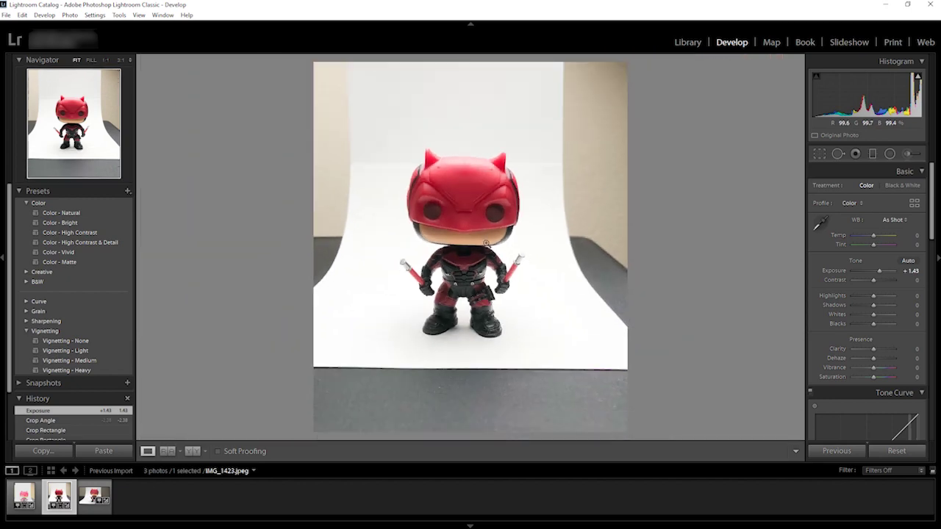
pyautogui.click(523, 255)
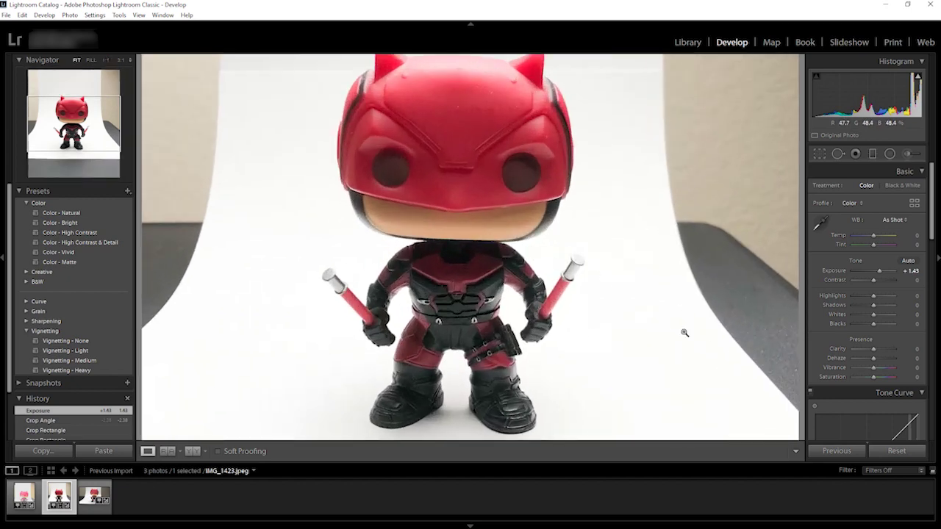
pyautogui.click(709, 332)
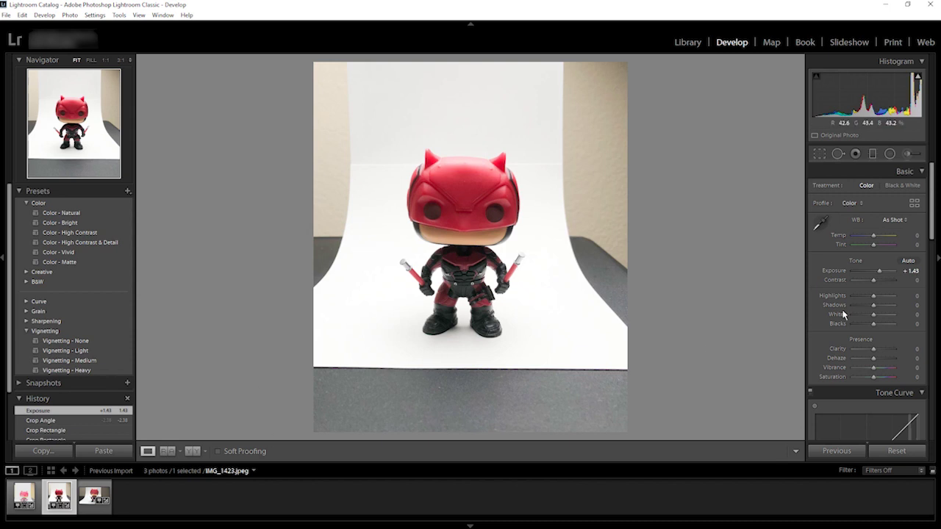
pyautogui.doubleClick(830, 272)
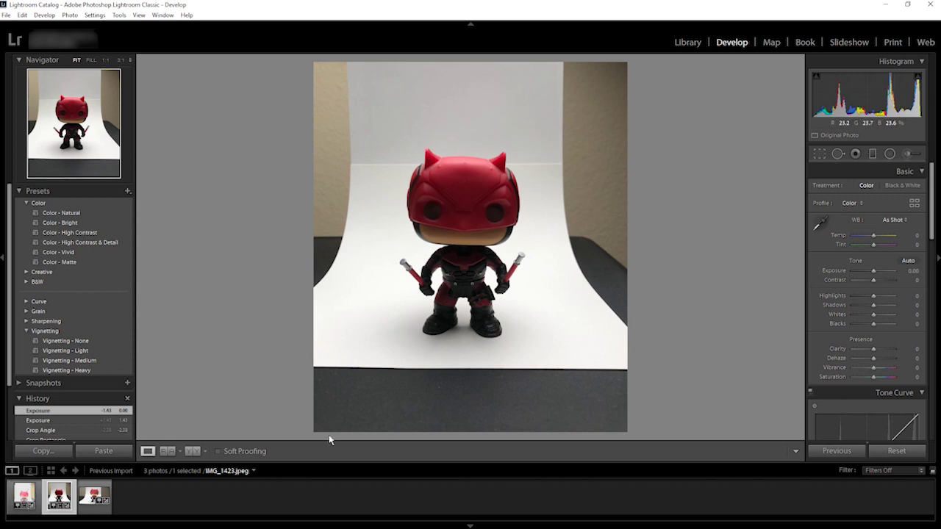
# Step: Compare IMG_1427.JPG with the darker IMG_1423.jpeg, viewing the figure's body in both photos at 1:1
pyautogui.click(89, 500)
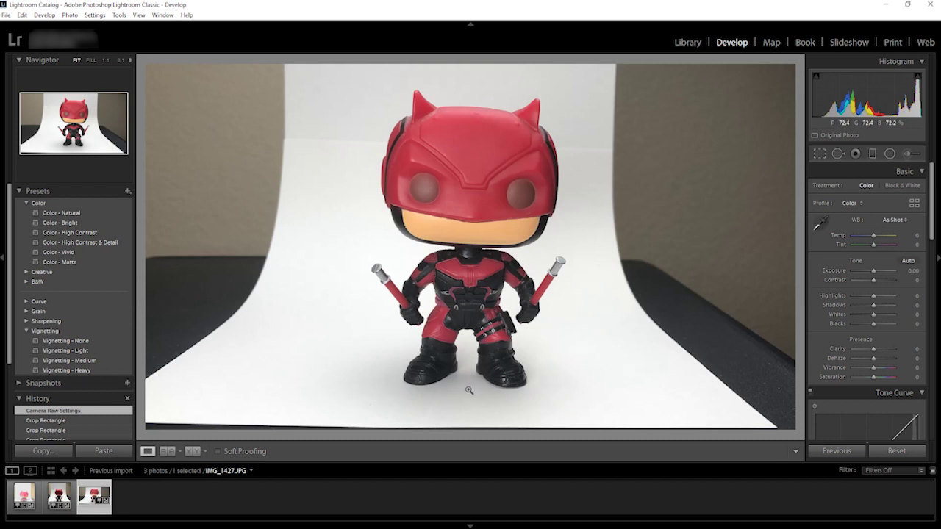
pyautogui.click(59, 496)
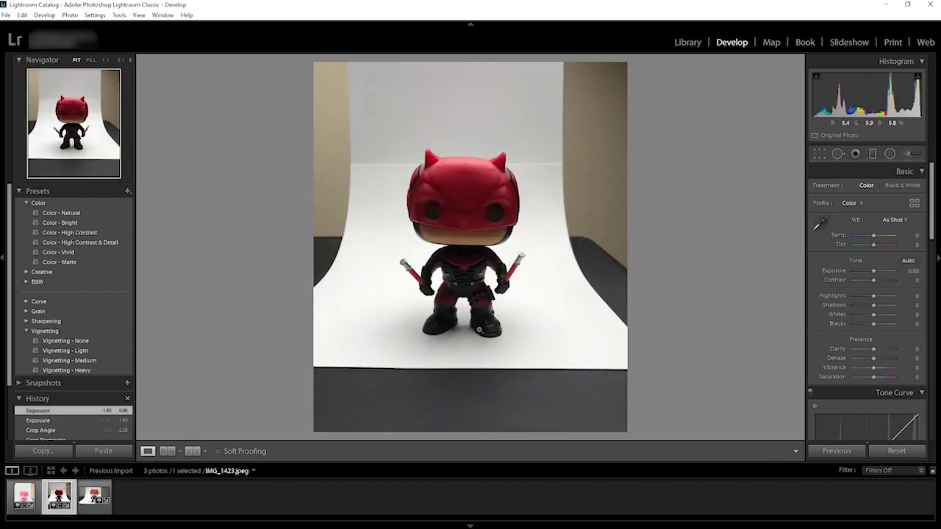
pyautogui.click(463, 328)
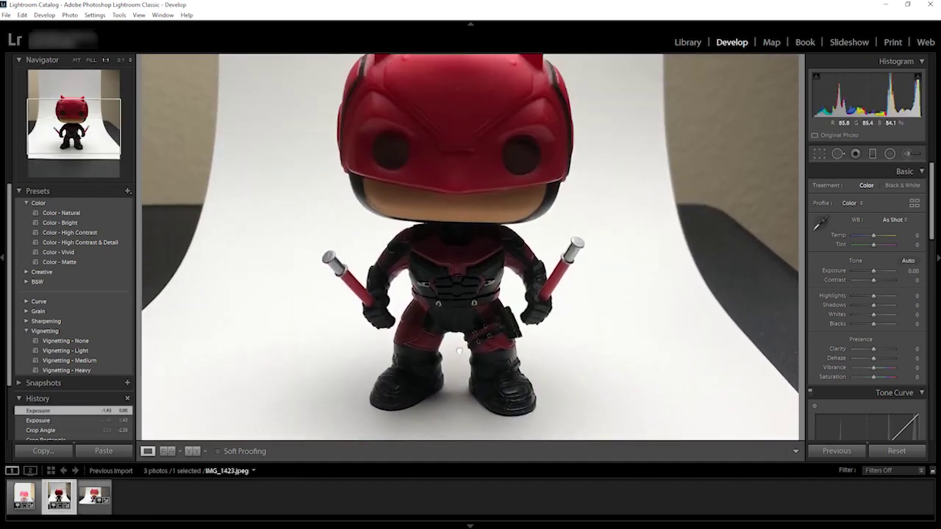
pyautogui.click(94, 496)
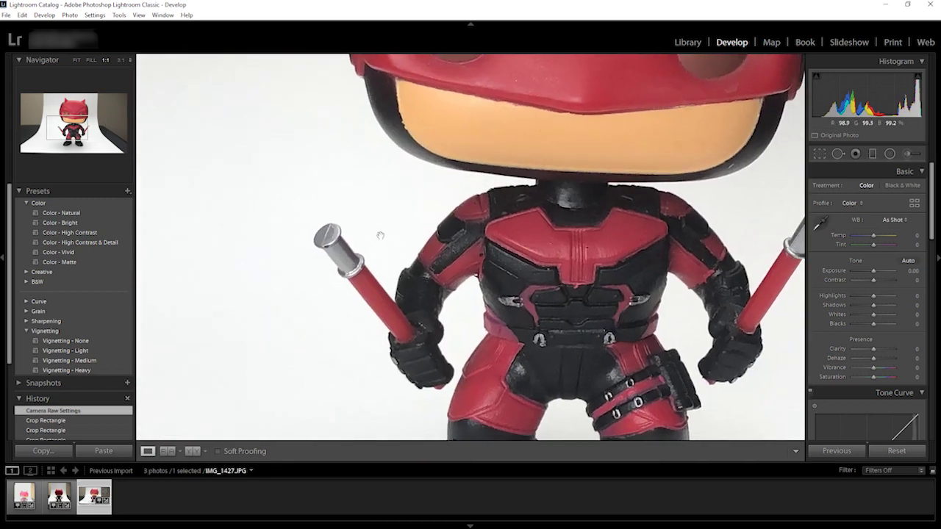
pyautogui.click(586, 250)
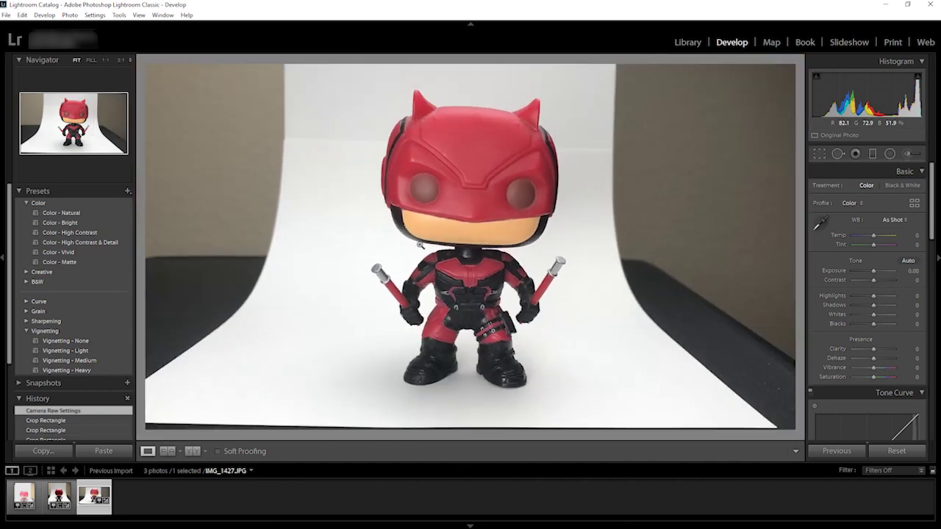
# Step: Set the exposure of IMG_1423.jpeg to +1.07 and compare it with IMG_1427.JPG at 1:1
pyautogui.click(59, 496)
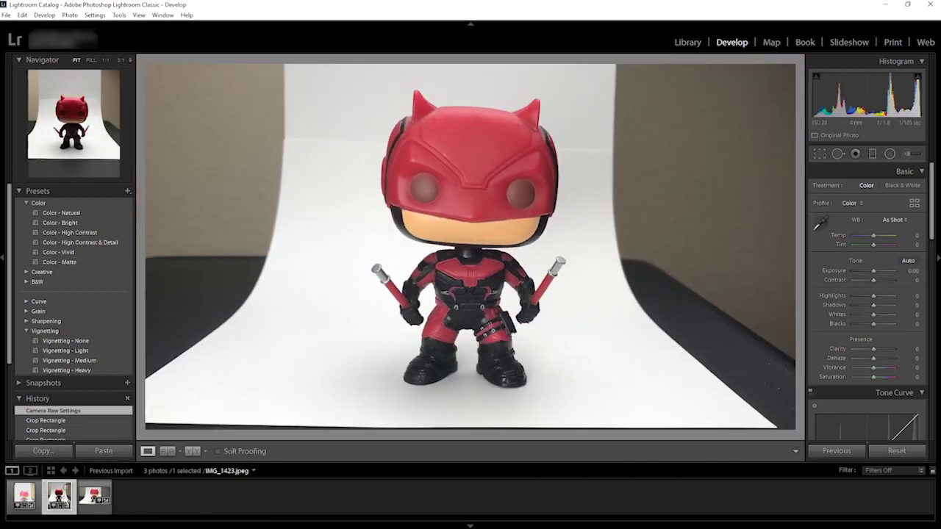
pyautogui.moveTo(874, 270); pyautogui.dragTo(877, 271)
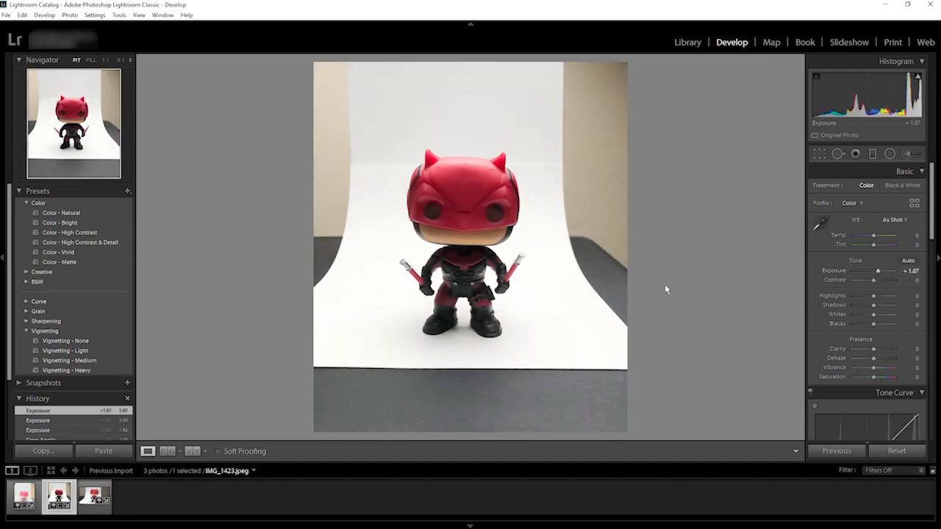
pyautogui.click(441, 250)
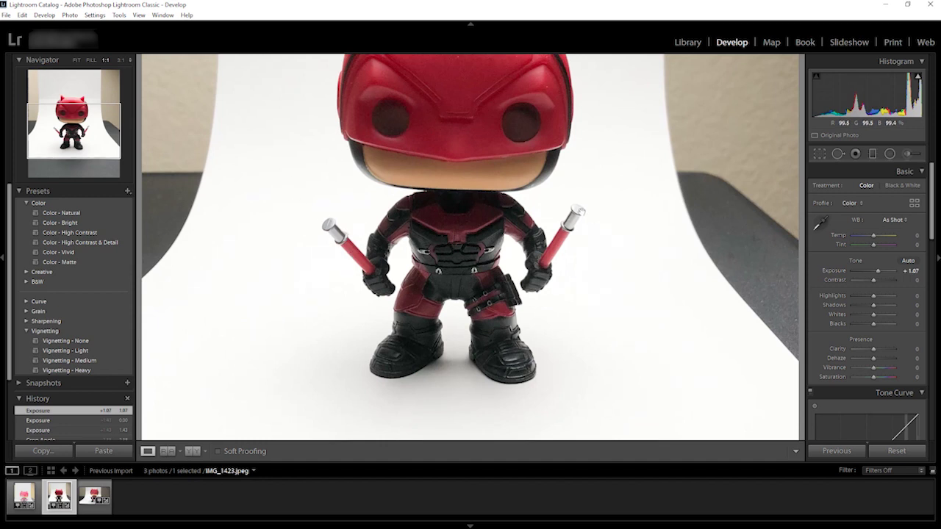
pyautogui.scroll(2, 387, 221)
pyautogui.press('Right')
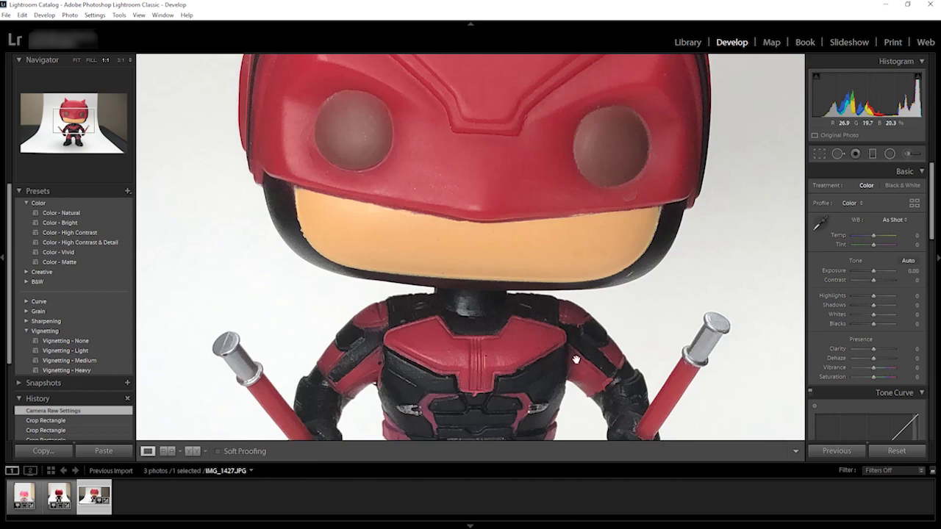
pyautogui.click(540, 348)
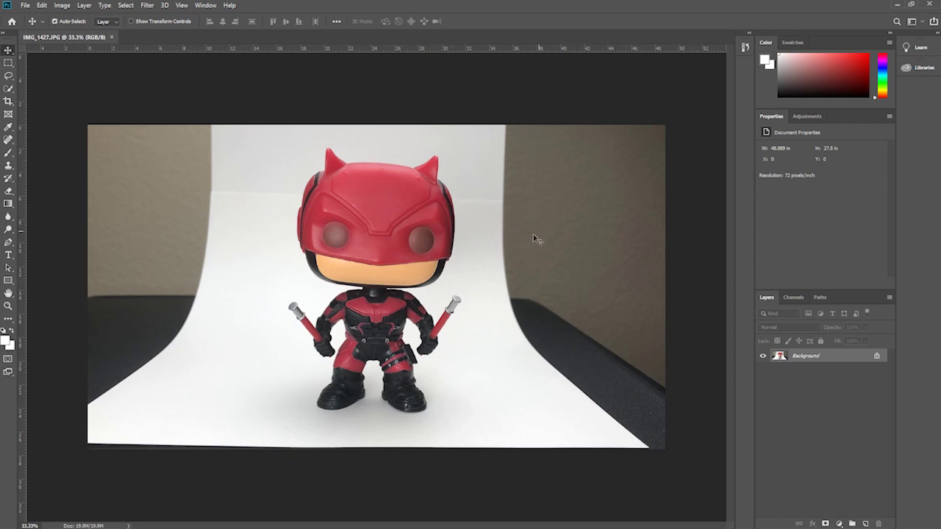
# Step: In Photoshop, unlock the Background layer of IMG_1427.JPG and duplicate it, keeping only the copy visible
pyautogui.click(878, 357)
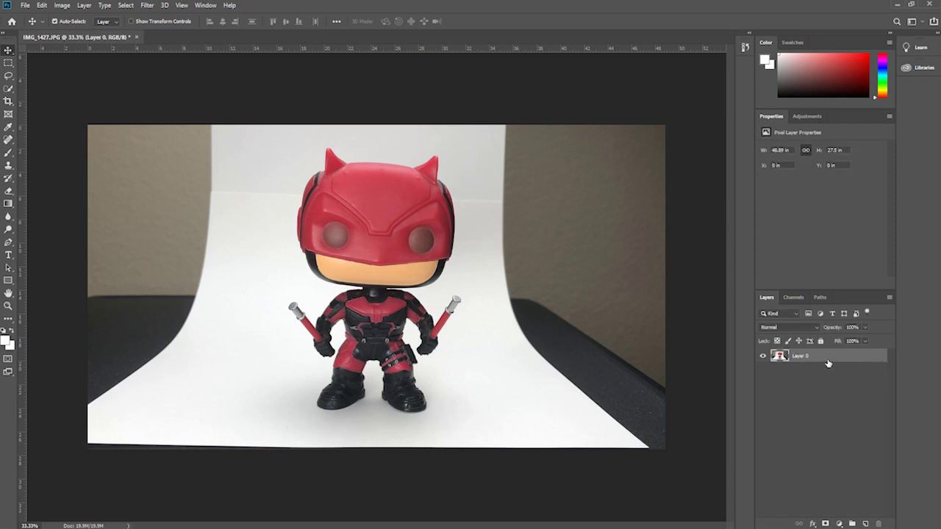
pyautogui.hotkey('ctrl', 'j')
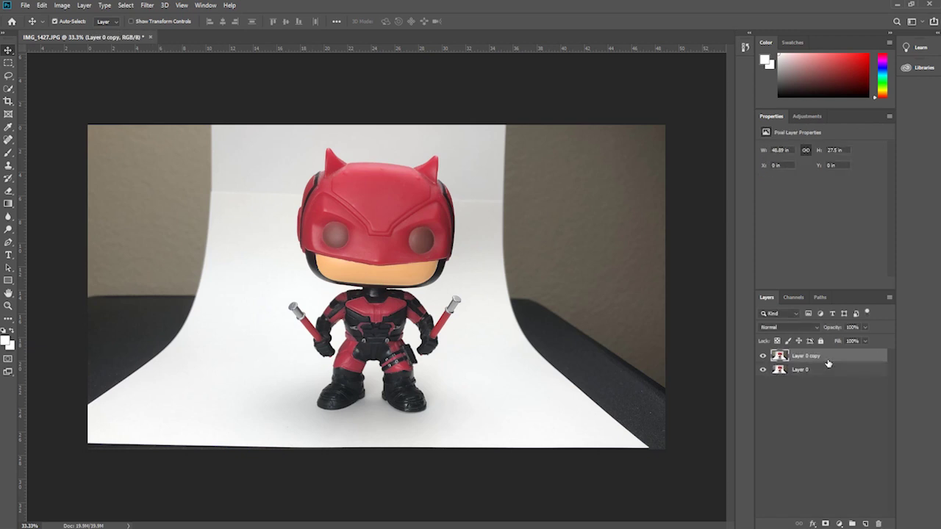
pyautogui.click(762, 370)
# Step: Add a Brightness/Contrast adjustment layer above the duplicate and raise its brightness to about 38
pyautogui.click(805, 116)
pyautogui.click(768, 141)
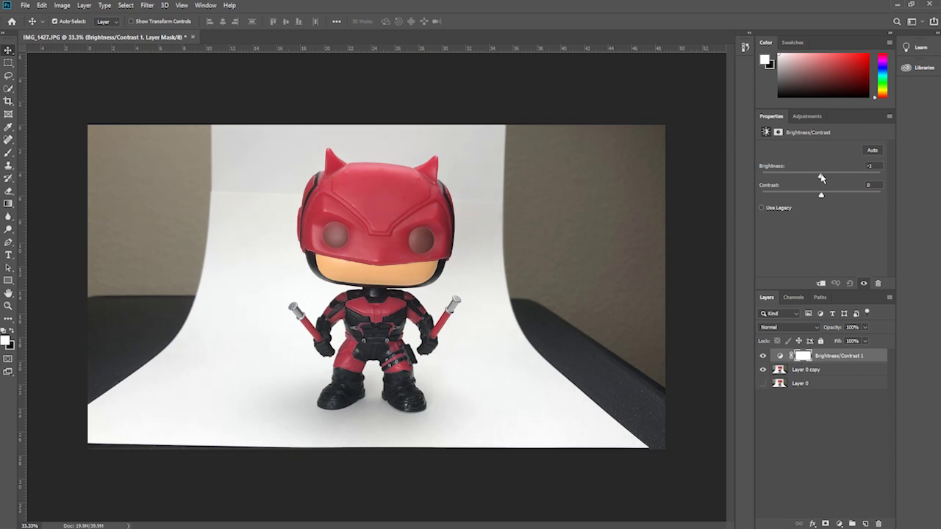
pyautogui.moveTo(825, 176); pyautogui.dragTo(827, 177)
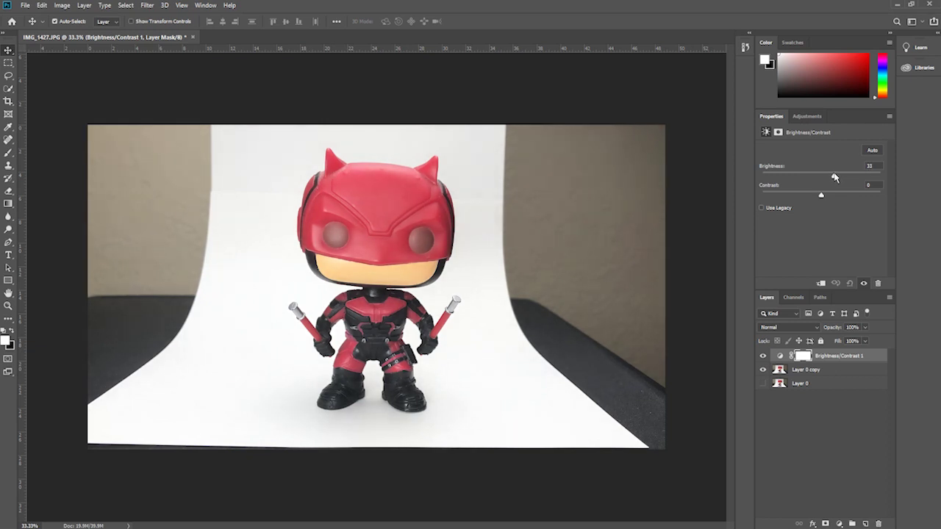
pyautogui.moveTo(835, 177); pyautogui.dragTo(837, 177)
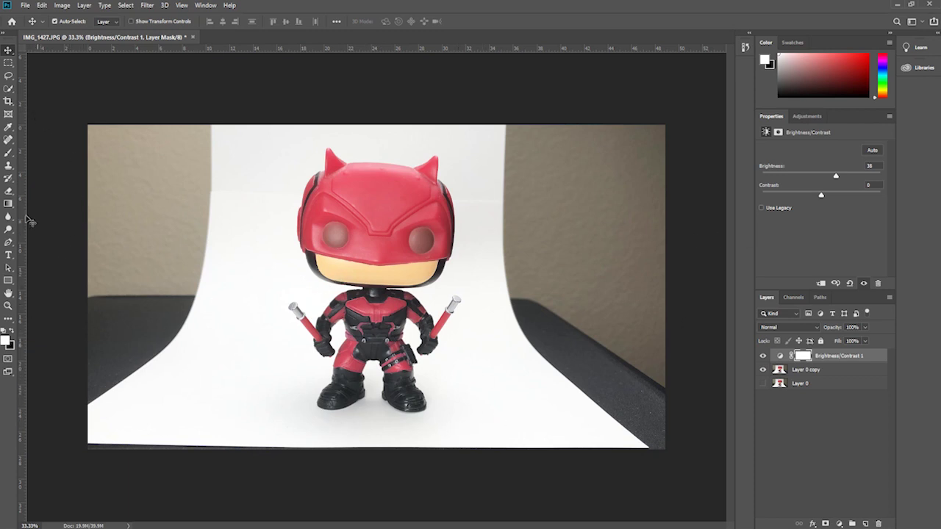
# Step: Create a new layer and paint white over the wall and dark table around the figure, enlarging the soft brush to 1000 px
pyautogui.click(9, 152)
pyautogui.hotkey('ctrl', 'shift', 'alt', 'n')
pyautogui.moveTo(217, 129)
pyautogui.mouseDown()
pyautogui.moveTo(174, 359)
pyautogui.moveTo(134, 409)
pyautogui.moveTo(177, 219)
pyautogui.moveTo(134, 271)
pyautogui.moveTo(110, 245)
pyautogui.moveTo(96, 137)
pyautogui.moveTo(110, 269)
pyautogui.moveTo(91, 408)
pyautogui.moveTo(133, 341)
pyautogui.mouseUp()
pyautogui.moveTo(85, 175)
pyautogui.mouseDown()
pyautogui.moveTo(145, 167)
pyautogui.moveTo(237, 237)
pyautogui.moveTo(164, 391)
pyautogui.moveTo(108, 444)
pyautogui.mouseUp()
pyautogui.moveTo(525, 129)
pyautogui.mouseDown()
pyautogui.moveTo(516, 235)
pyautogui.moveTo(570, 355)
pyautogui.moveTo(641, 457)
pyautogui.moveTo(564, 356)
pyautogui.moveTo(498, 236)
pyautogui.moveTo(505, 301)
pyautogui.moveTo(561, 398)
pyautogui.moveTo(631, 424)
pyautogui.moveTo(636, 170)
pyautogui.moveTo(671, 451)
pyautogui.moveTo(636, 269)
pyautogui.mouseUp()
pyautogui.press(']')
pyautogui.press(']')
pyautogui.press(']')
pyautogui.press(']')
pyautogui.press(']')
pyautogui.press(']')
pyautogui.press(']')
pyautogui.press(']')
pyautogui.moveTo(610, 358)
pyautogui.mouseDown()
pyautogui.moveTo(628, 151)
pyautogui.moveTo(621, 210)
pyautogui.moveTo(600, 208)
pyautogui.moveTo(593, 234)
pyautogui.moveTo(580, 110)
pyautogui.mouseUp()
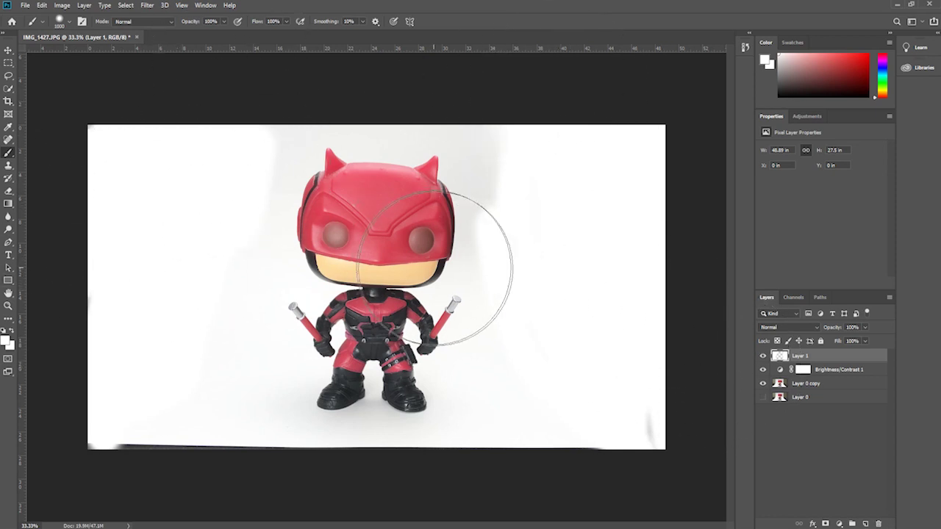
# Step: With the Brightness/Contrast 1 layer active, select the figure's head and torso using Quick Selection
pyautogui.press('v')
pyautogui.hotkey('alt', '[')
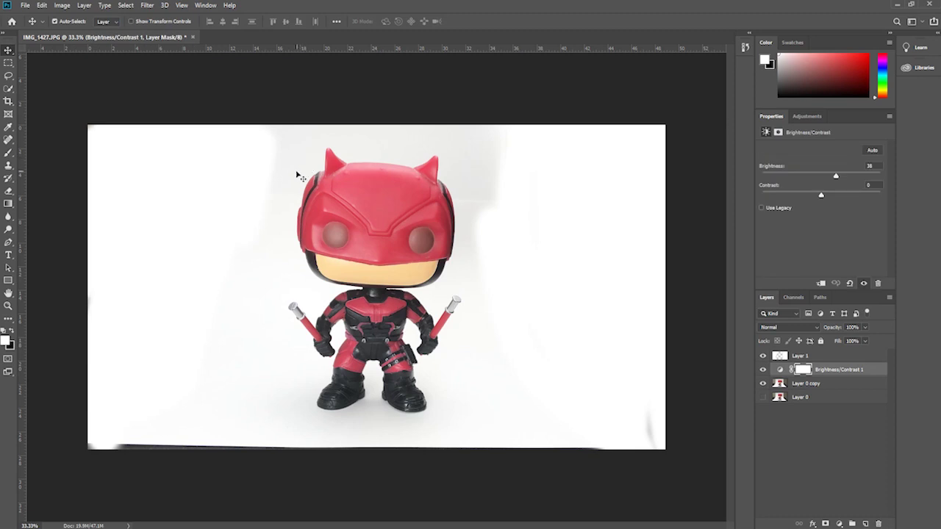
pyautogui.click(8, 90)
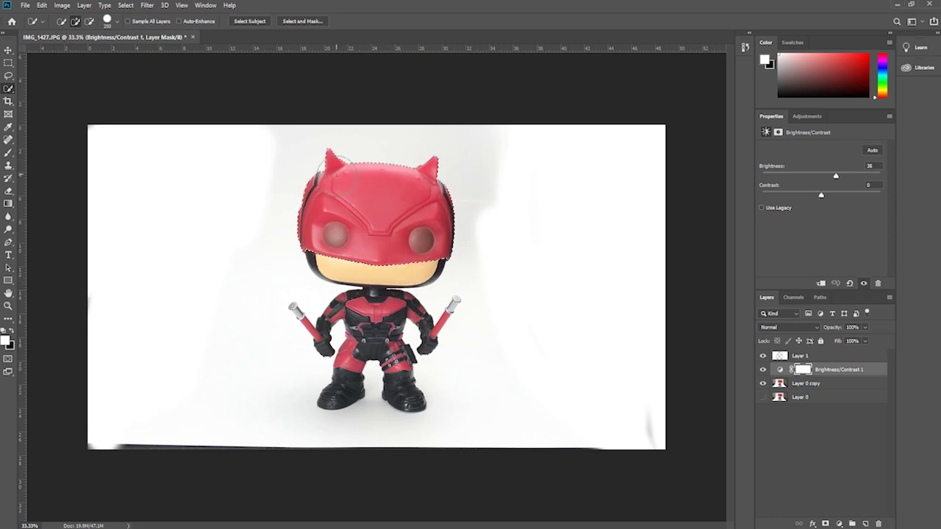
pyautogui.moveTo(370, 301)
pyautogui.mouseDown()
pyautogui.moveTo(374, 251)
pyautogui.moveTo(331, 262)
pyautogui.moveTo(333, 239)
pyautogui.moveTo(330, 263)
pyautogui.moveTo(334, 242)
pyautogui.moveTo(376, 347)
pyautogui.mouseUp()
# Step: Add the arm, leg and baton on the image-left side of the figure to the selection, using a smaller 40 px brush
pyautogui.scroll(5, 376, 347)
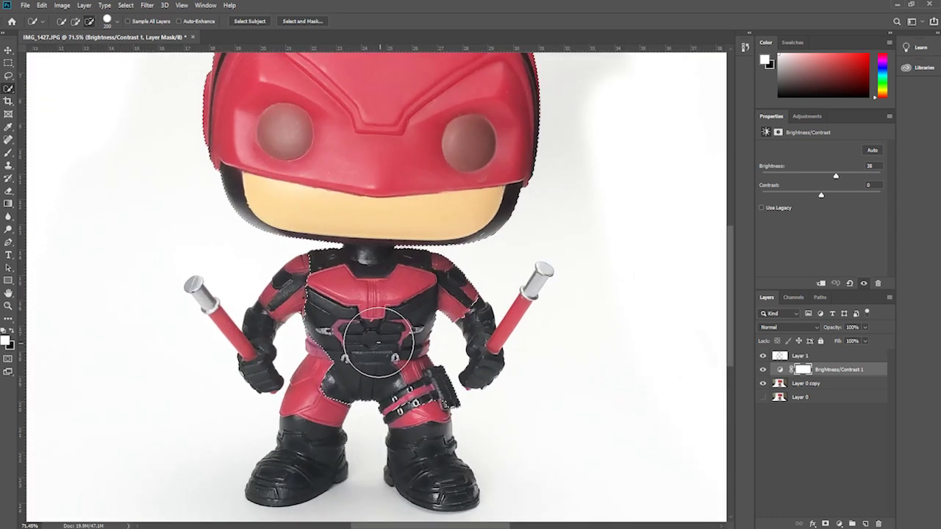
pyautogui.press('[')
pyautogui.press('[')
pyautogui.press('[')
pyautogui.press('[')
pyautogui.press('[')
pyautogui.moveTo(294, 386)
pyautogui.mouseDown()
pyautogui.moveTo(271, 266)
pyautogui.moveTo(236, 297)
pyautogui.moveTo(194, 371)
pyautogui.moveTo(203, 326)
pyautogui.moveTo(191, 337)
pyautogui.mouseUp()
pyautogui.moveTo(112, 263); pyautogui.dragTo(110, 266)
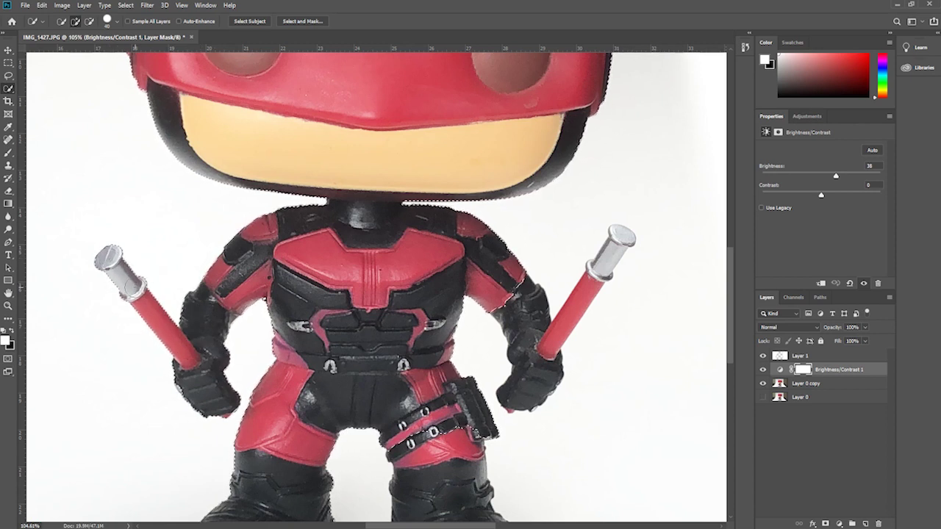
# Step: Add the arm and the silver-tipped baton on the image-right side to the selection and check the outline down to the boots
pyautogui.moveTo(513, 333)
pyautogui.mouseDown()
pyautogui.moveTo(529, 375)
pyautogui.moveTo(543, 309)
pyautogui.mouseUp()
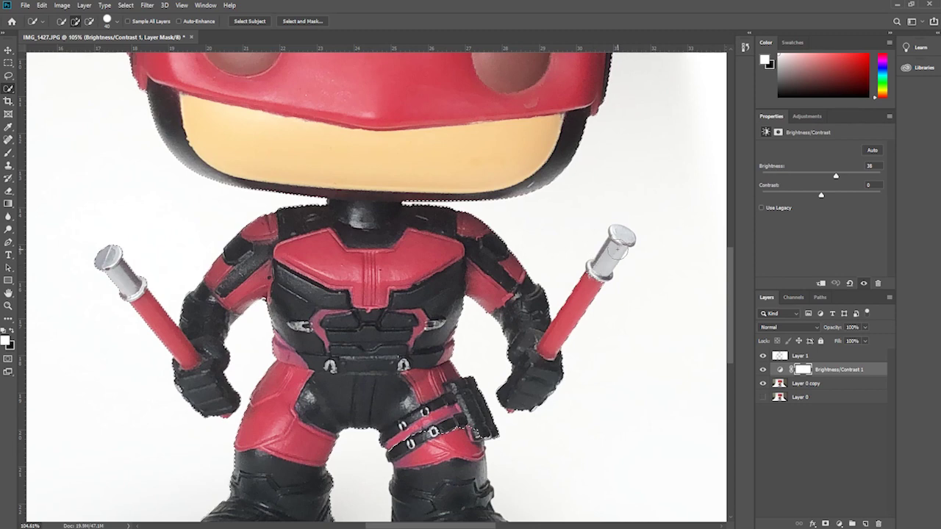
pyautogui.moveTo(621, 237)
pyautogui.mouseDown()
pyautogui.moveTo(615, 246)
pyautogui.moveTo(620, 232)
pyautogui.mouseUp()
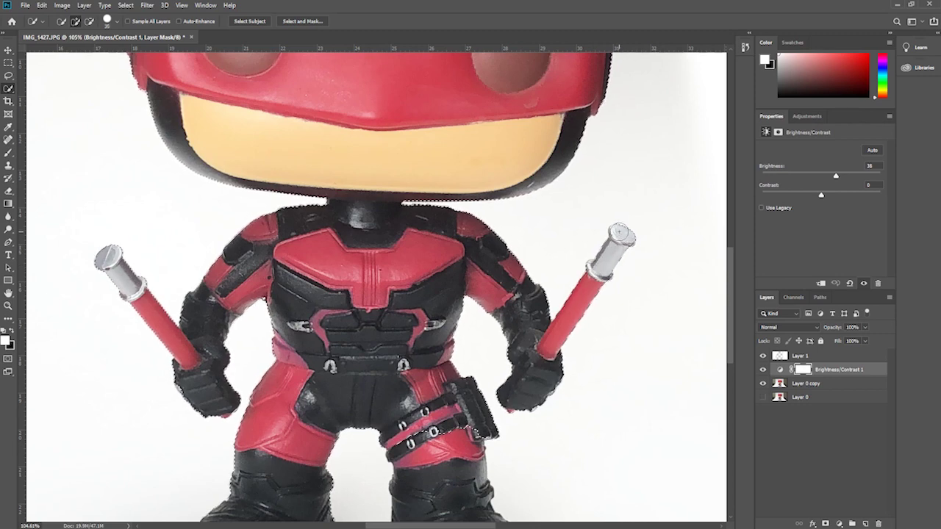
pyautogui.scroll(-2, 500, 335)
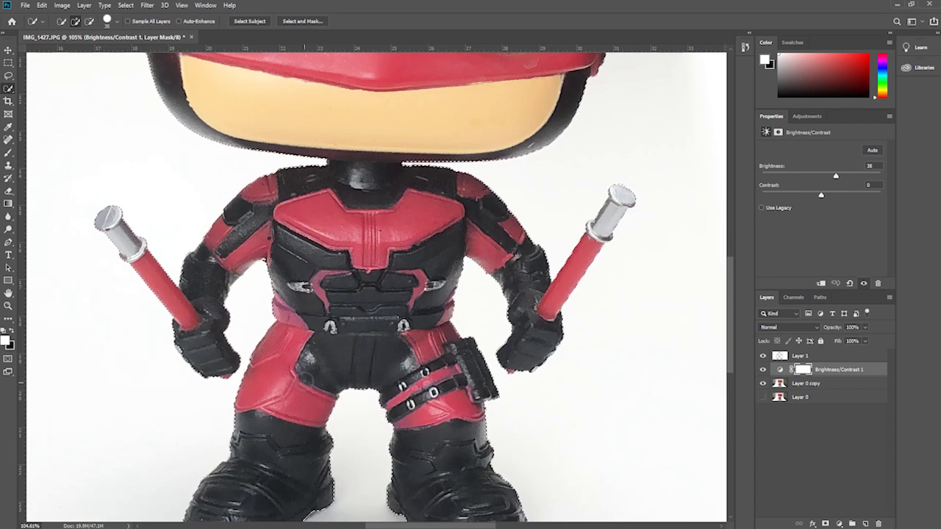
pyautogui.scroll(-2, 309, 375)
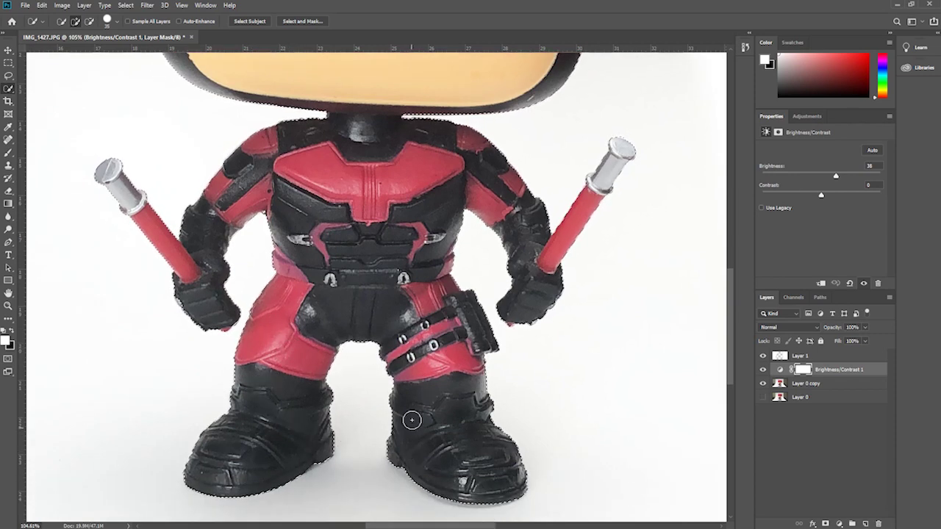
# Step: Examine the selection outline around the whole figure, from the horns and head to the batons and legs
pyautogui.scroll(5, 434, 390)
pyautogui.scroll(12, 450, 365)
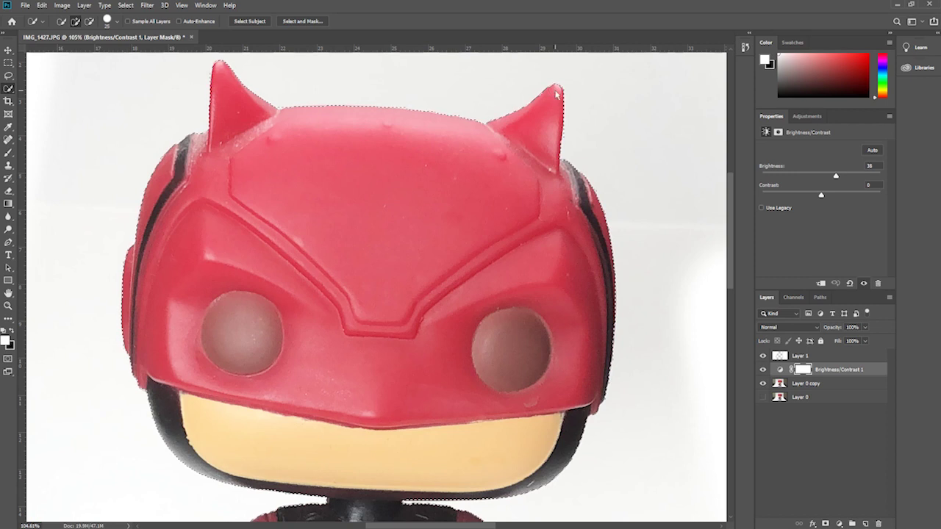
pyautogui.scroll(-5, 558, 294)
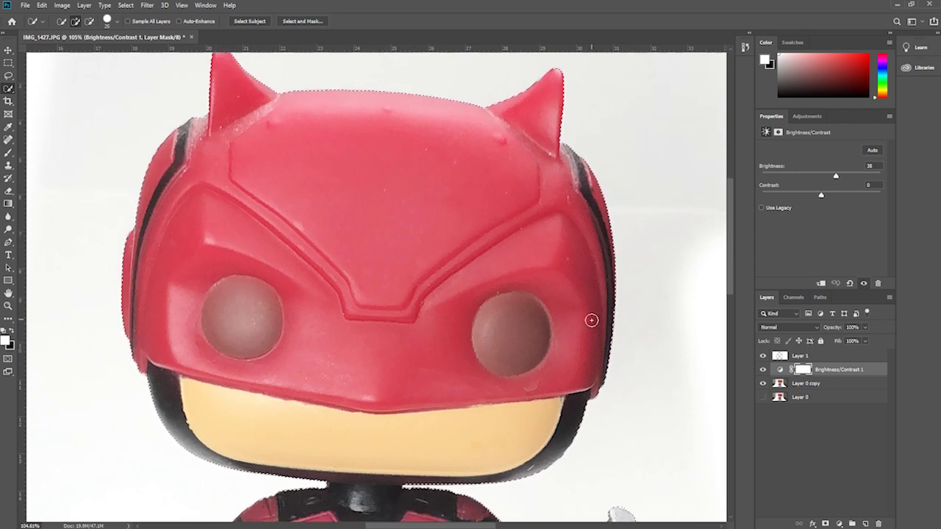
pyautogui.scroll(-2, 243, 331)
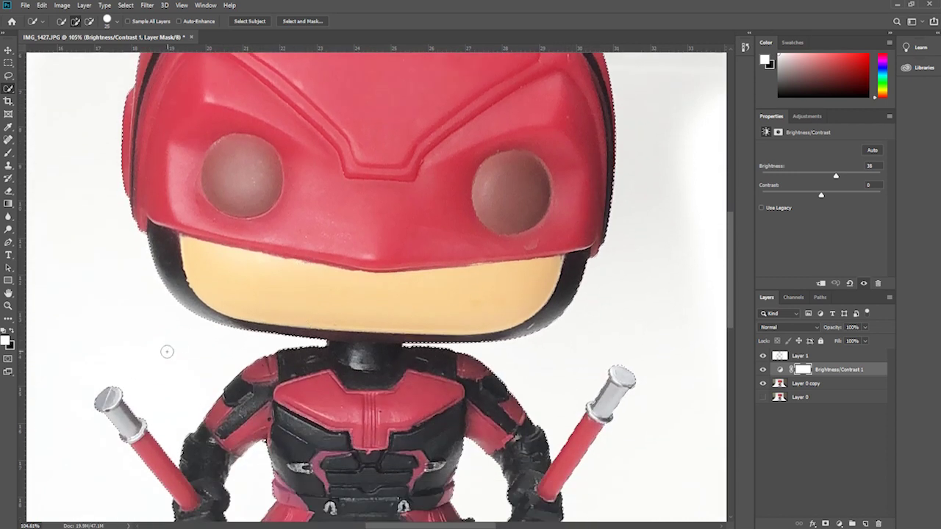
pyautogui.scroll(-2, 412, 345)
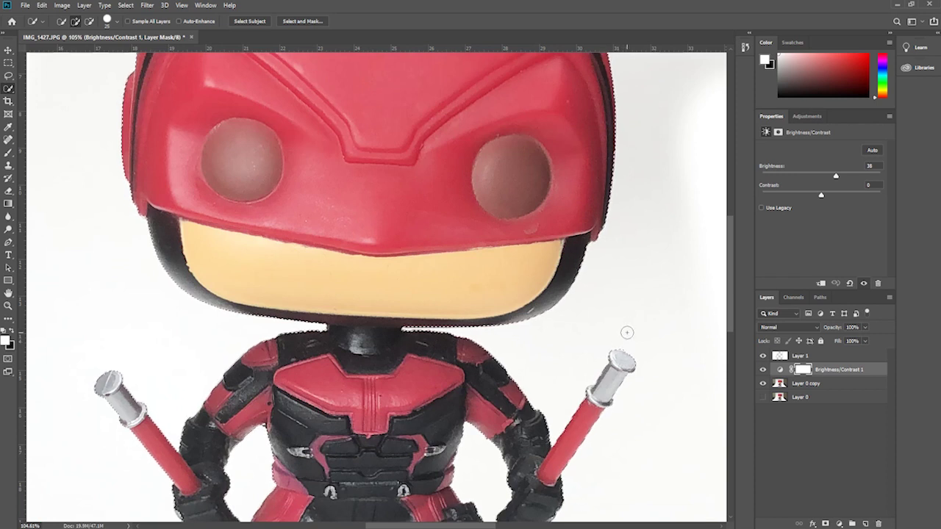
pyautogui.press('alt')
pyautogui.scroll(-4, 485, 353)
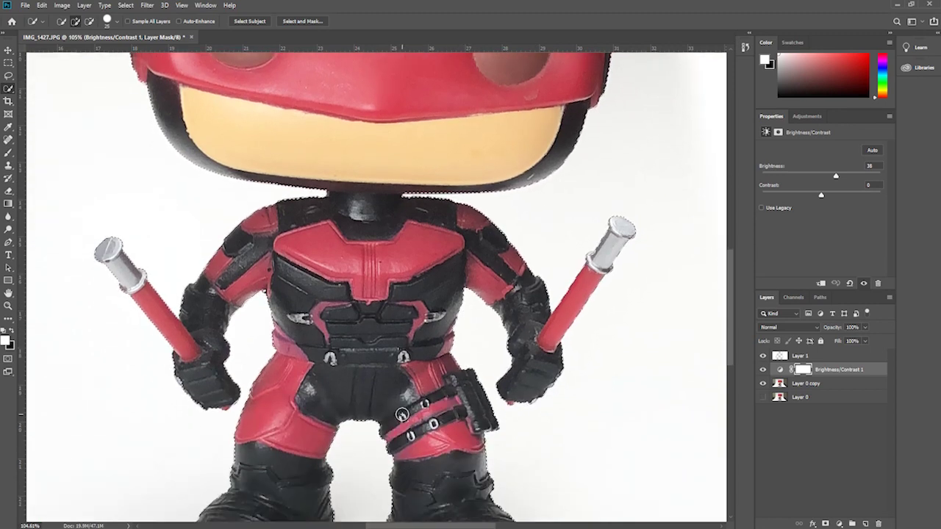
pyautogui.scroll(-5, 438, 368)
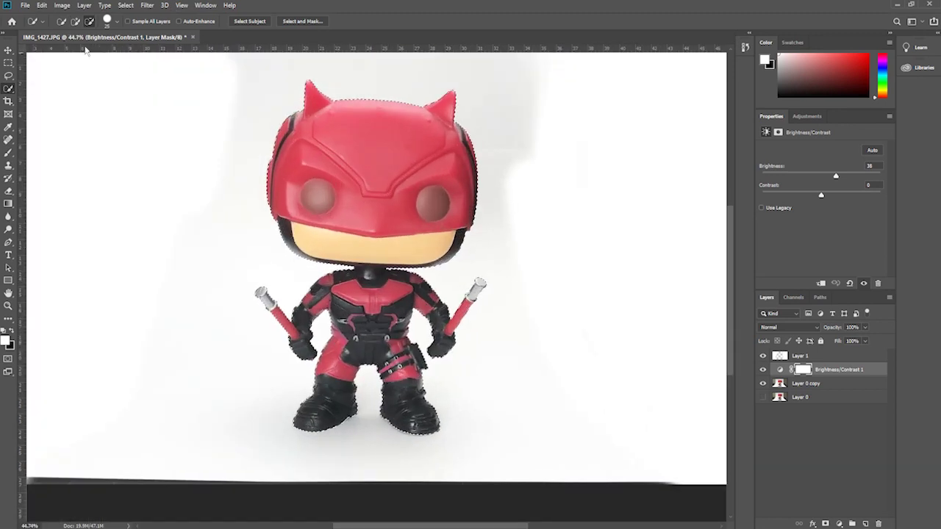
# Step: Invert the selection so that it covers the background around the figure
pyautogui.click(126, 5)
pyautogui.click(131, 44)
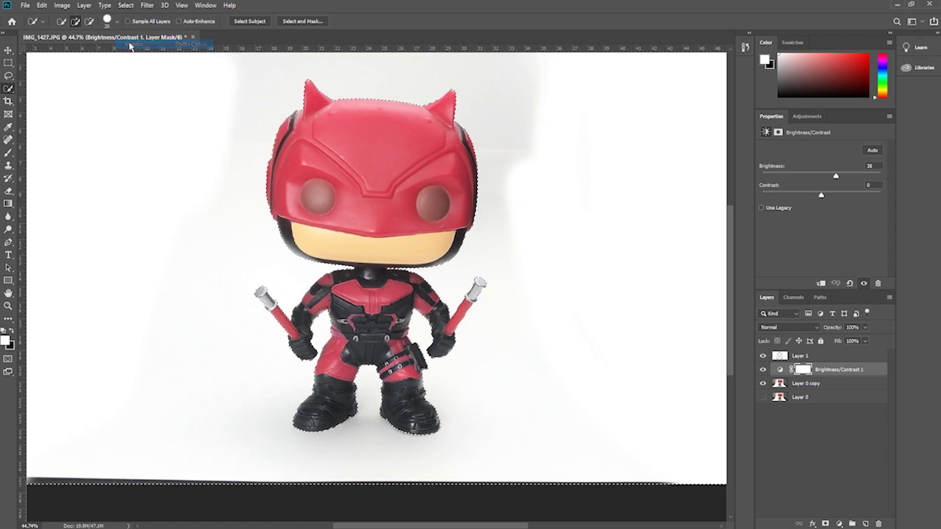
pyautogui.scroll(-2, 377, 265)
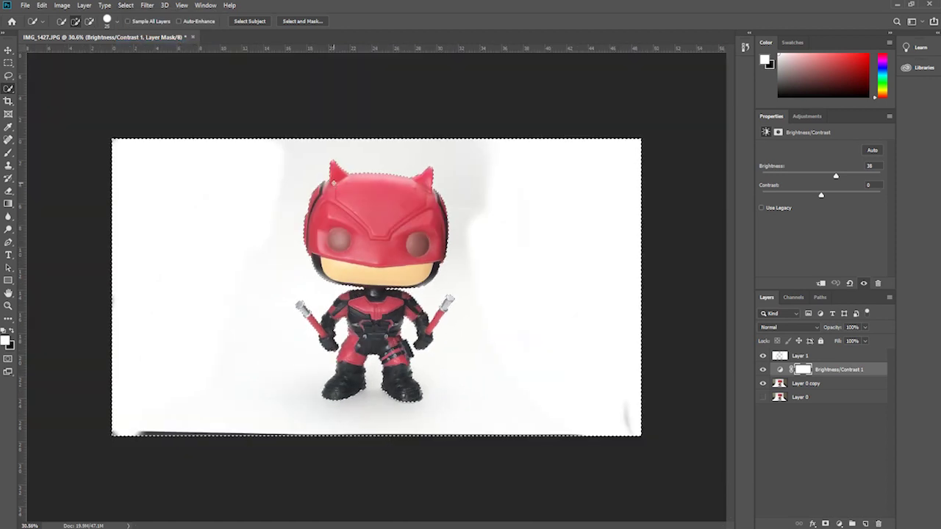
# Step: Delete the selected background from the Layer 0 copy layer and deselect
pyautogui.press('Delete')
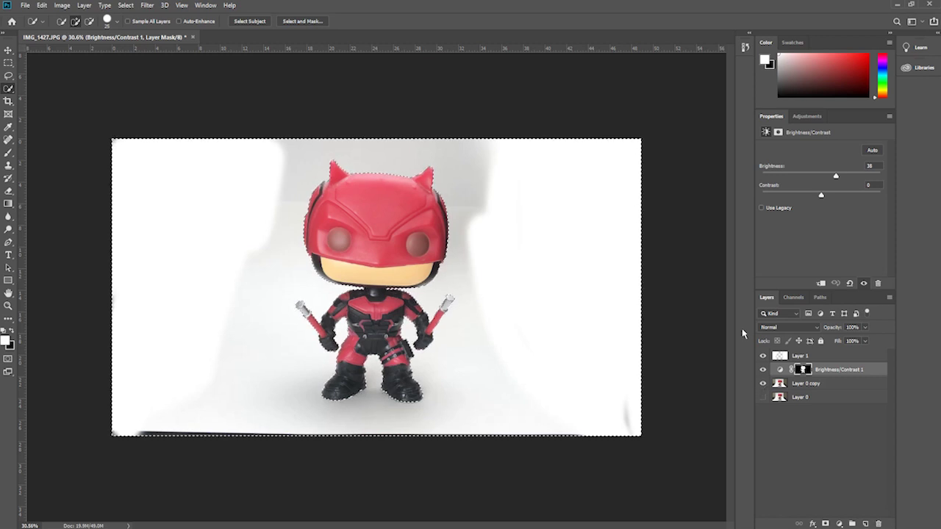
pyautogui.hotkey('ctrl', 'z')
pyautogui.click(845, 384)
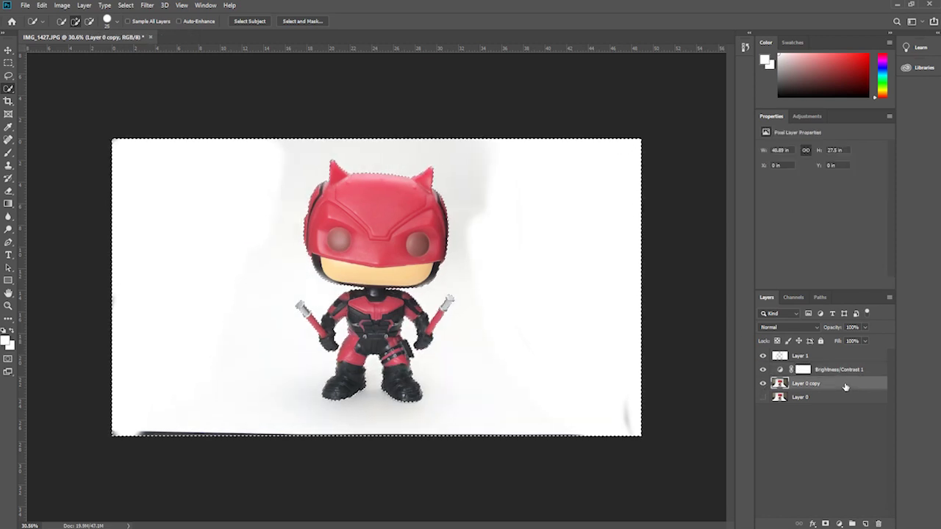
pyautogui.press('Delete')
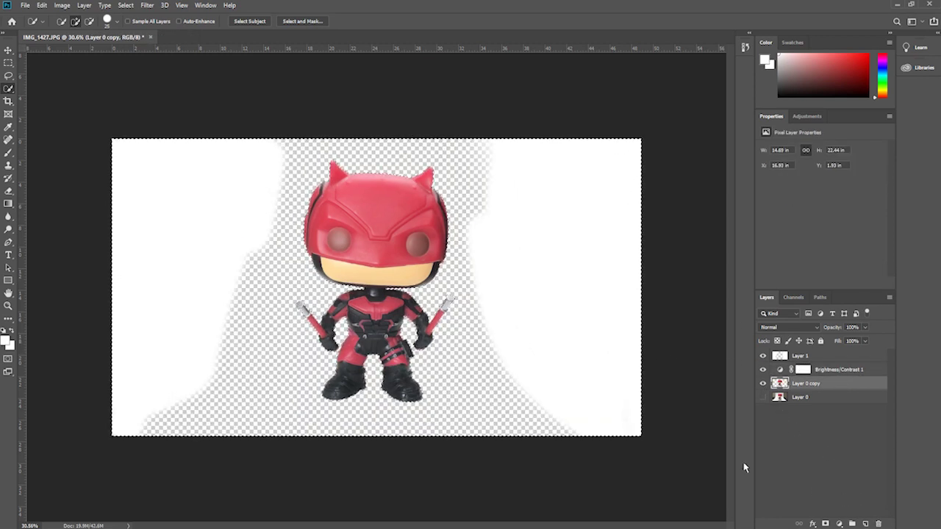
pyautogui.press('m')
pyautogui.hotkey('ctrl', 'd')
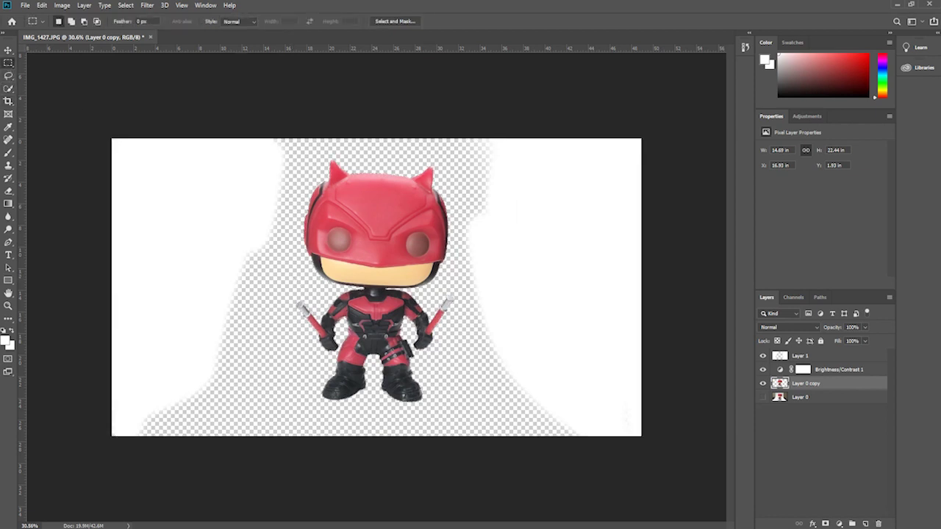
# Step: Add a white solid color fill layer and place it directly beneath Layer 0 copy as the background
pyautogui.click(867, 523)
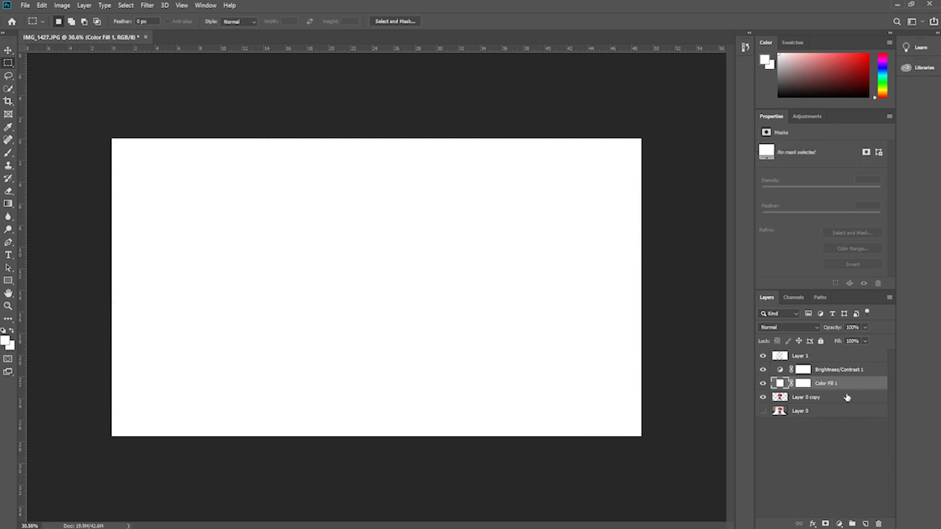
pyautogui.click(847, 397)
pyautogui.moveTo(842, 384); pyautogui.dragTo(843, 409)
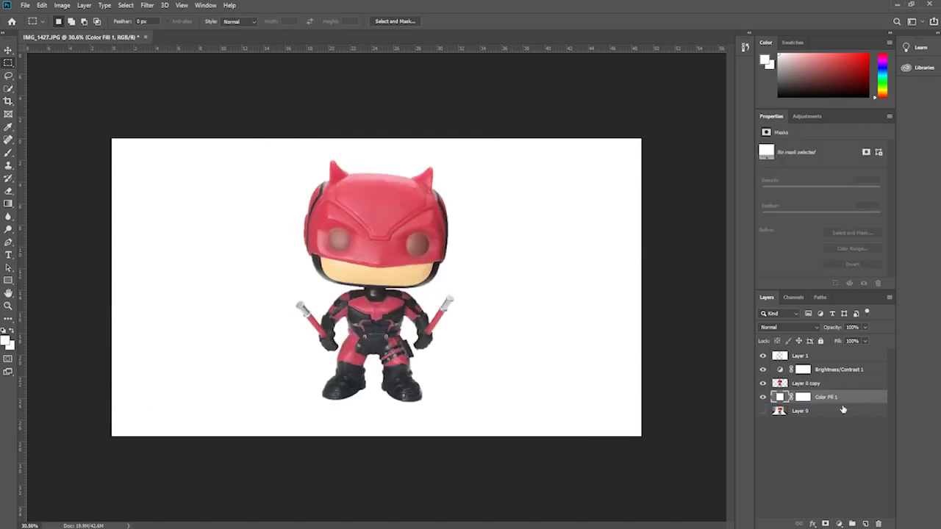
pyautogui.click(8, 49)
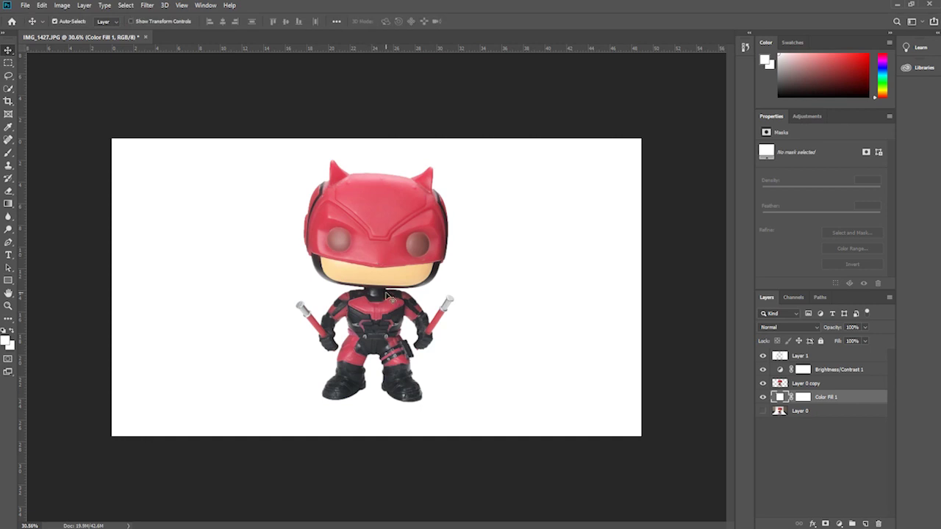
pyautogui.scroll(-4, 385, 298)
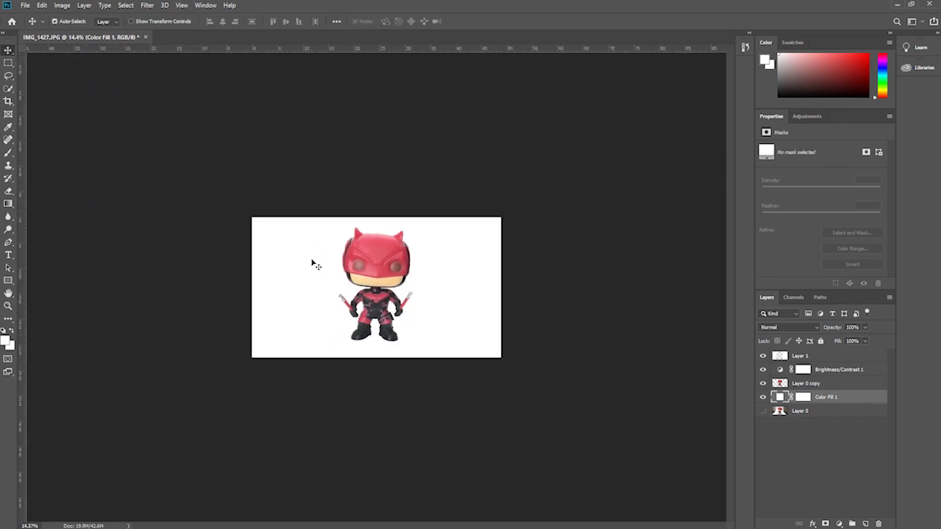
pyautogui.click(380, 281)
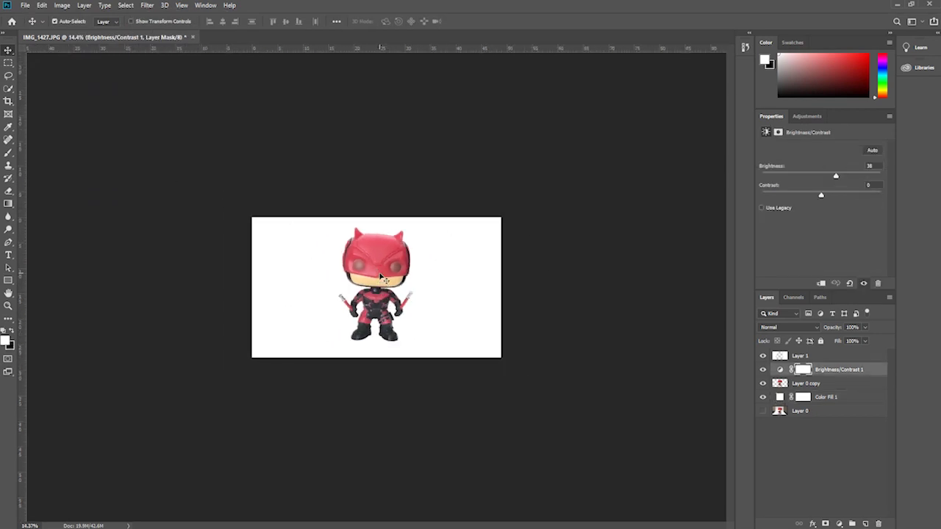
pyautogui.hotkey('ctrl', 't')
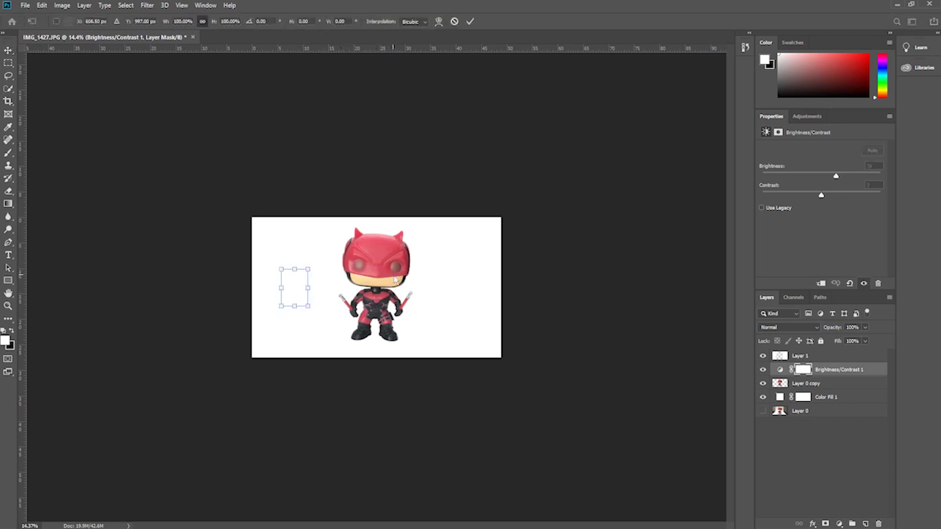
pyautogui.press('Escape')
# Step: Scale the figure on Layer 0 copy down proportionally to about 10.4 × 15.9 in and position it near the canvas center
pyautogui.click(827, 383)
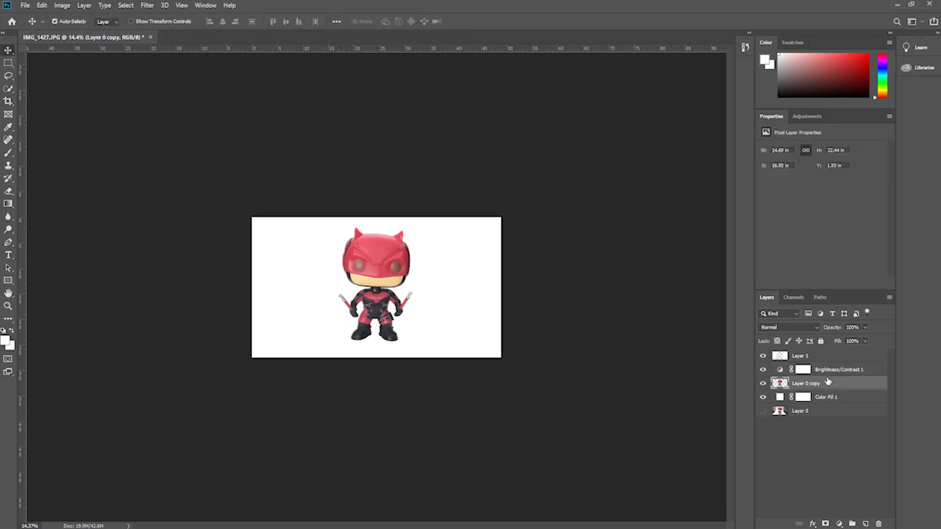
pyautogui.hotkey('ctrl', 't')
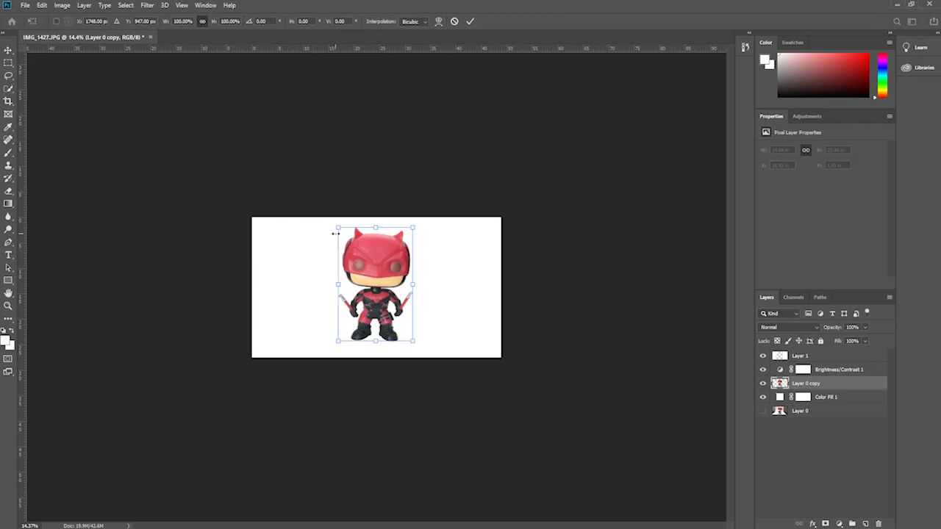
pyautogui.moveTo(338, 228); pyautogui.dragTo(358, 249)
pyautogui.moveTo(382, 294); pyautogui.dragTo(383, 285)
pyautogui.press('Return')
pyautogui.scroll(5, 395, 325)
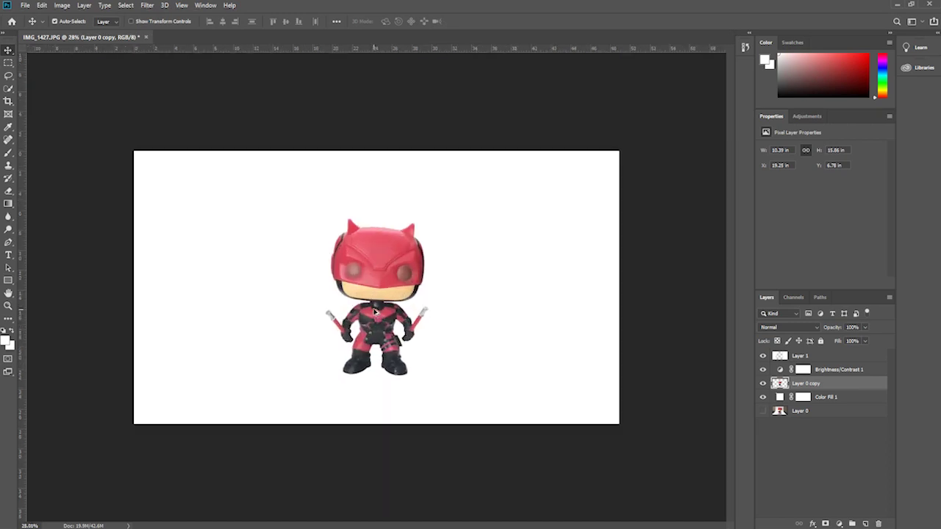